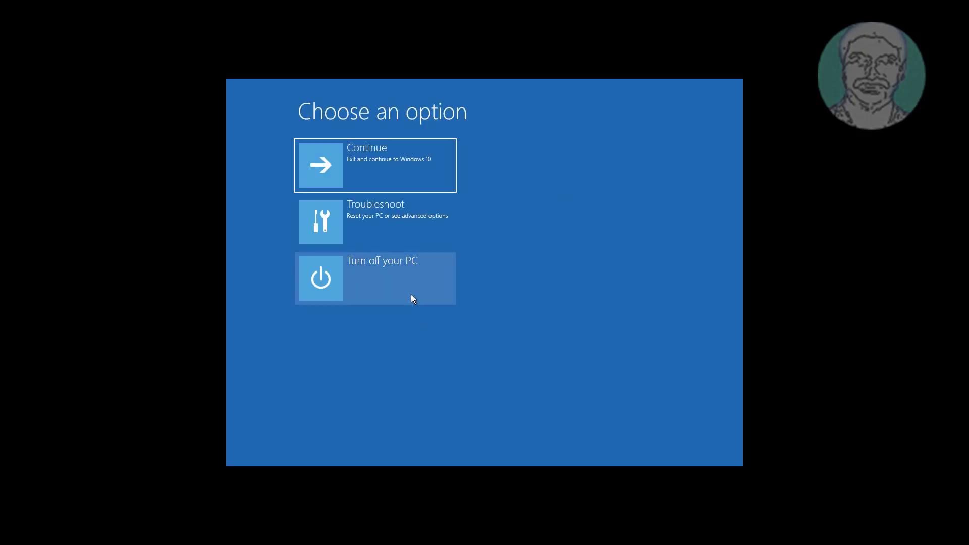
Step: Go through Troubleshoot and Advanced options to launch Command Prompt
left_click(384, 221)
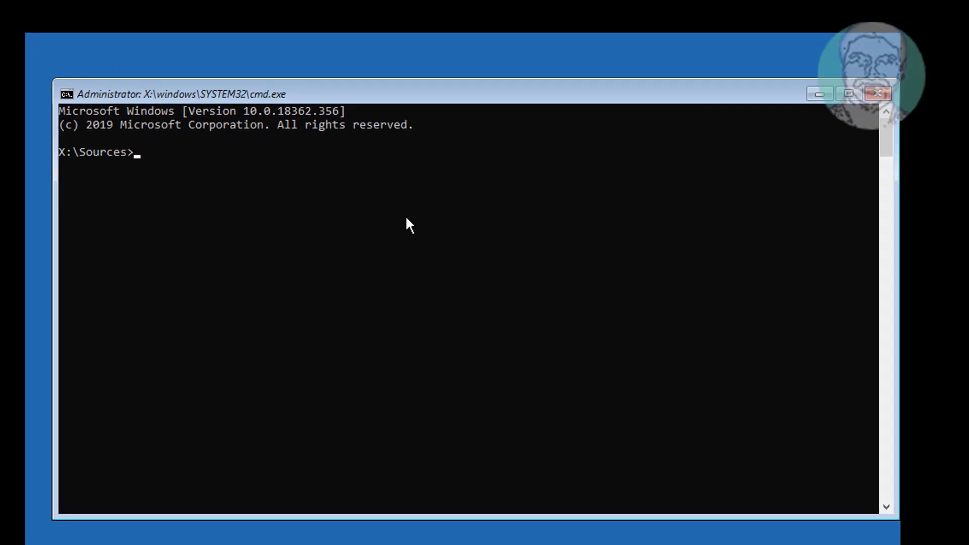
type("bc")
type("dedit")
Step: Run bcdedit and confirm the Windows boot entry shows partition=C:
key("Return")
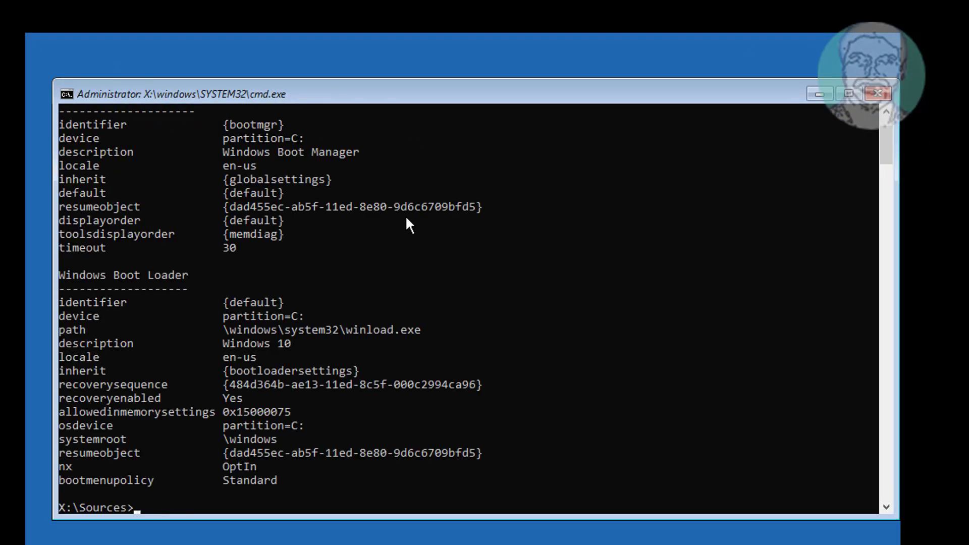
scroll(387, 223, "up", 2)
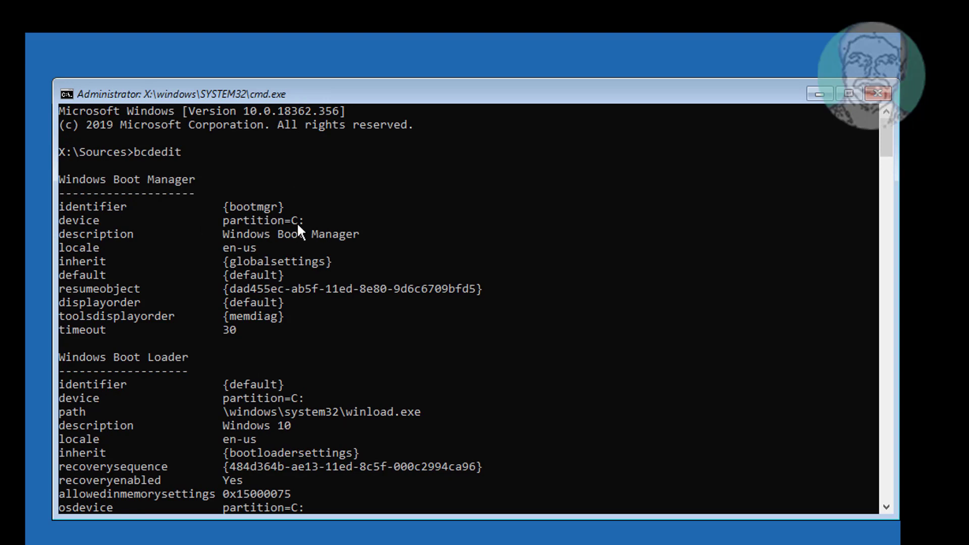
left_click_drag(307, 221, 201, 224)
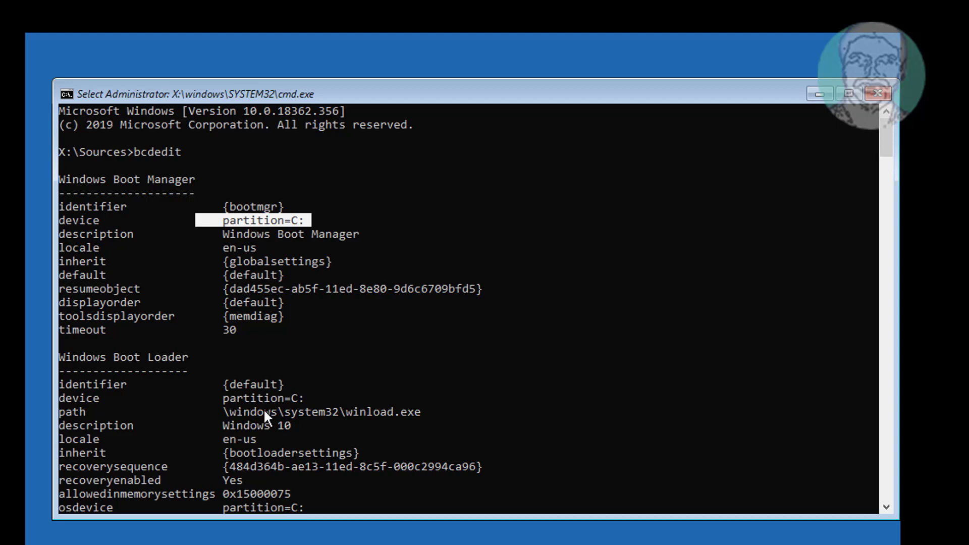
mouse_move(261, 409)
left_mouse_down()
mouse_move(277, 394)
mouse_move(262, 410)
left_mouse_up()
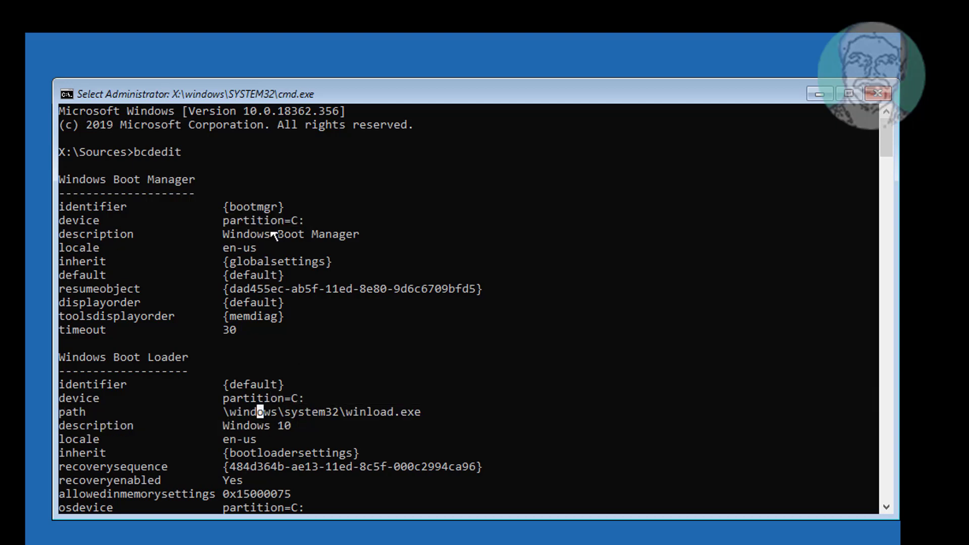
scroll(436, 349, "down", 3)
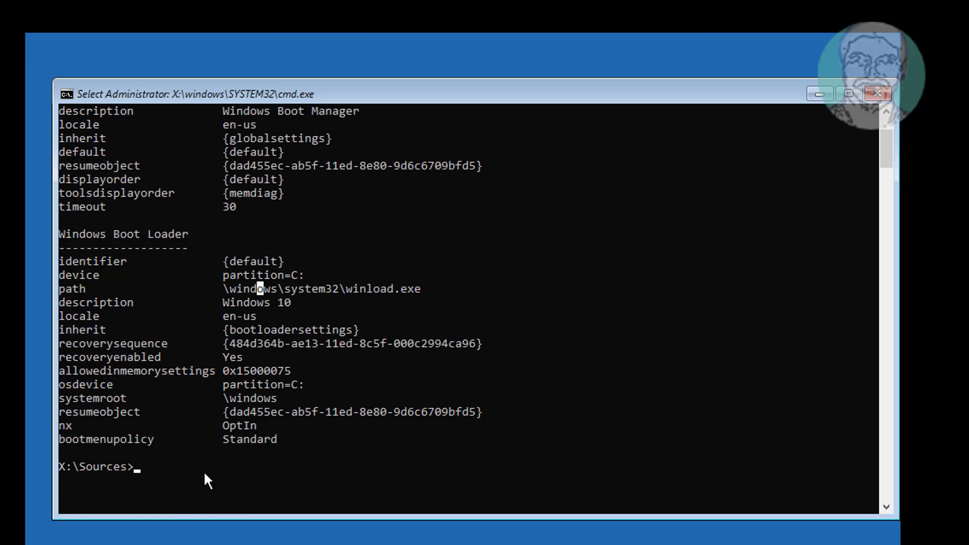
key("Escape")
type("chkd")
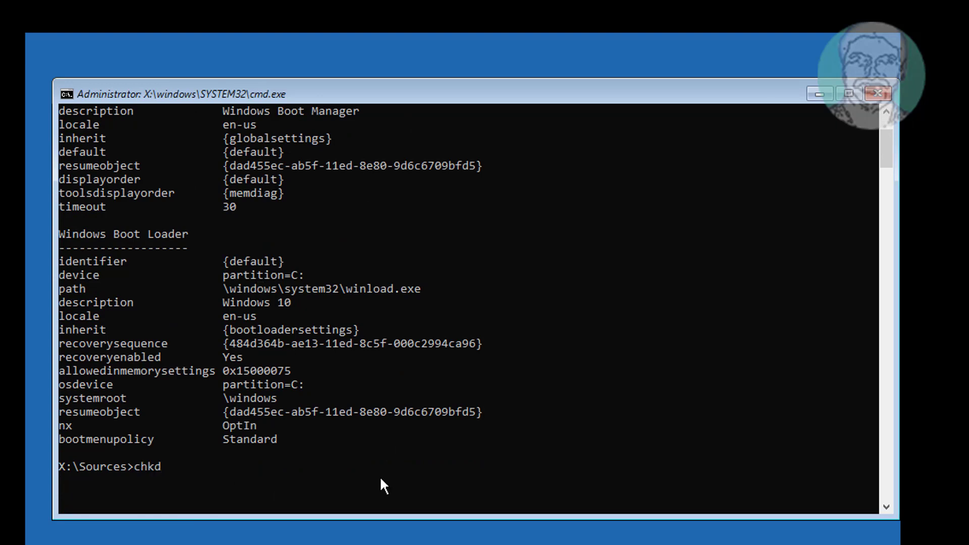
type("sk /f /")
type("x /r ")
type("c:")
Step: Run chkdsk /f /x /r c: through all five stages, finding no problems
key("Return")
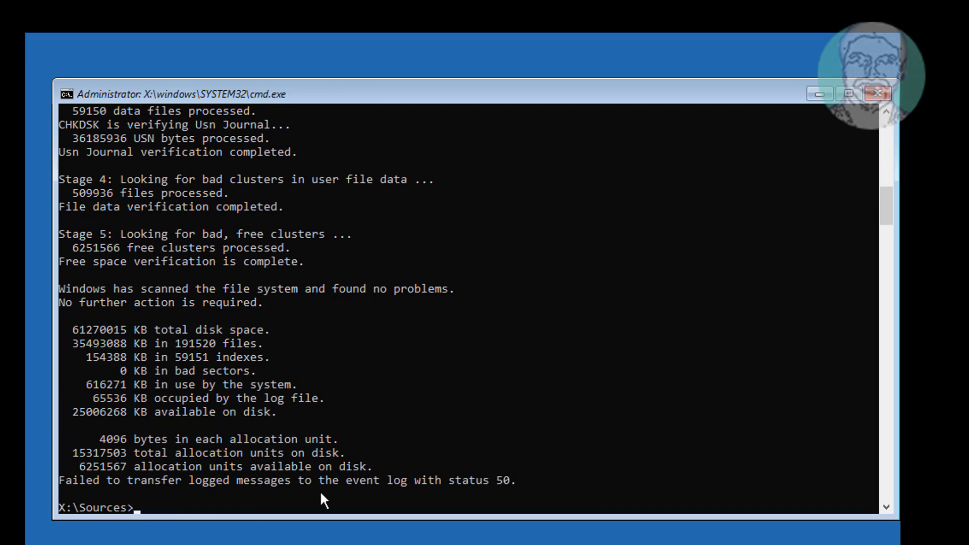
type("ex")
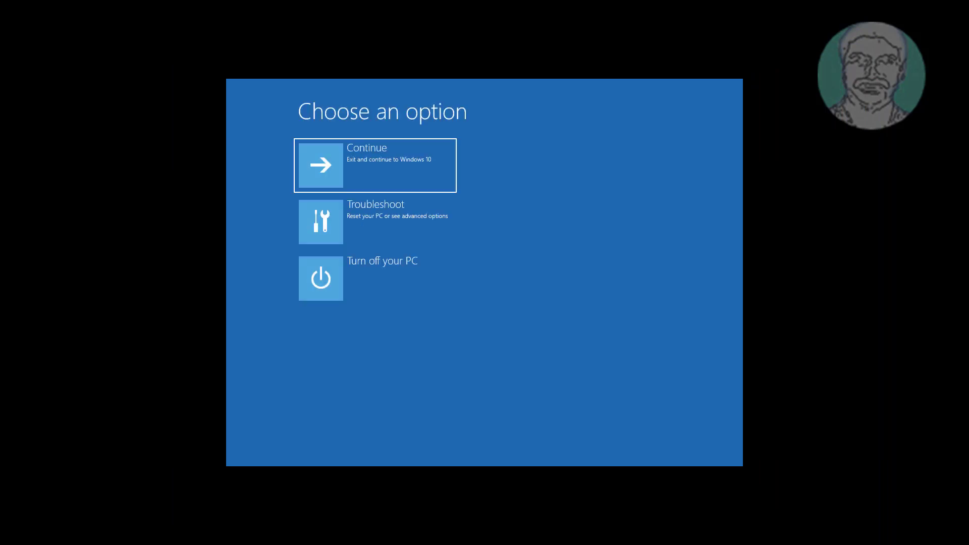
Step: Open Uninstall latest quality update under Uninstall Updates, then cancel it
left_click(383, 228)
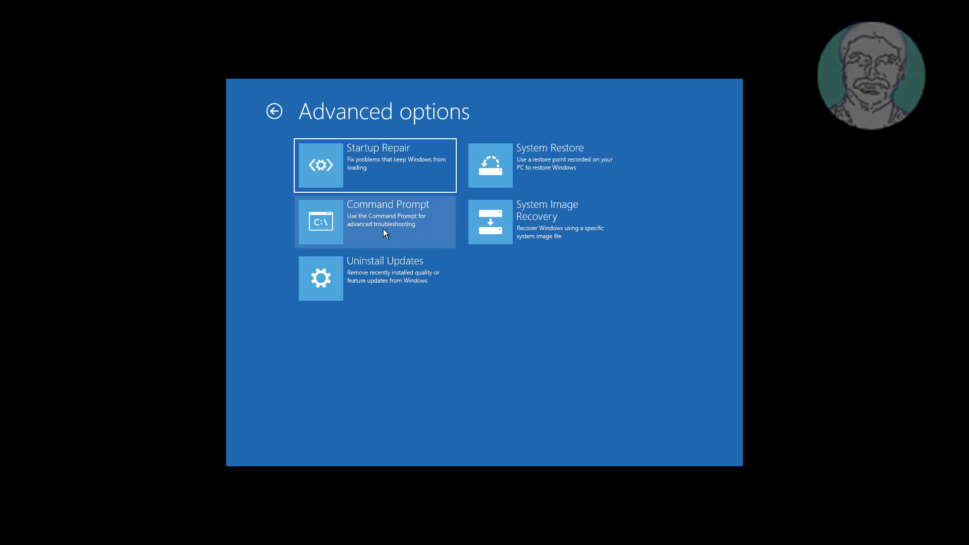
left_click(391, 279)
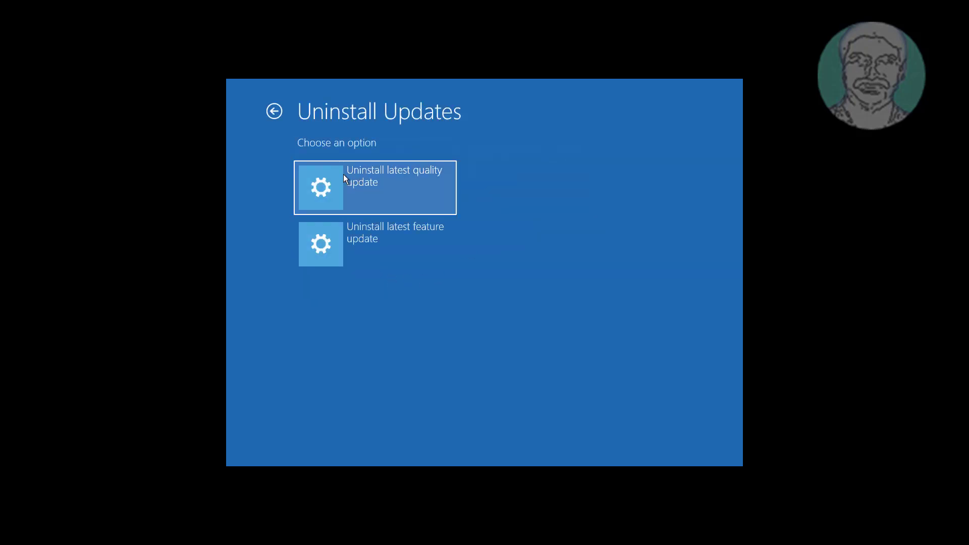
left_click(398, 198)
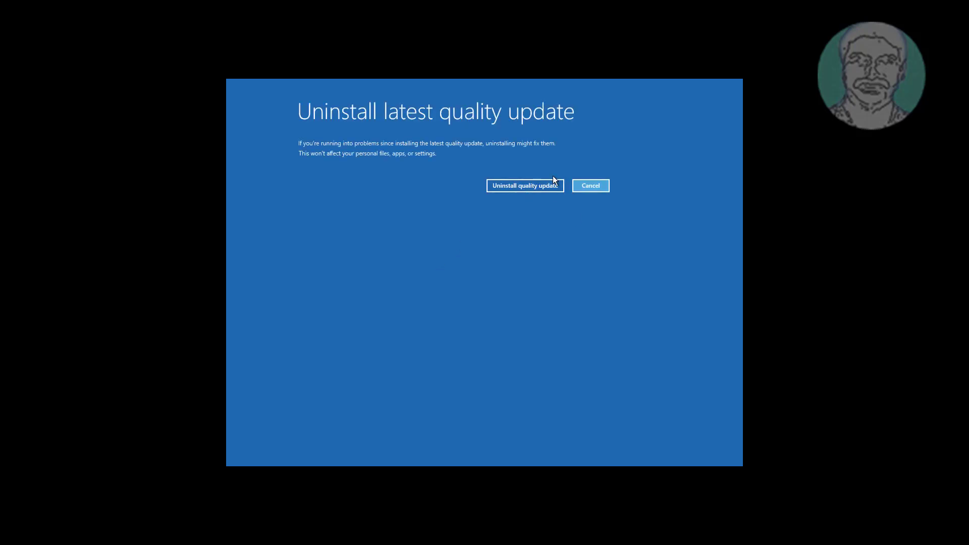
left_click(579, 185)
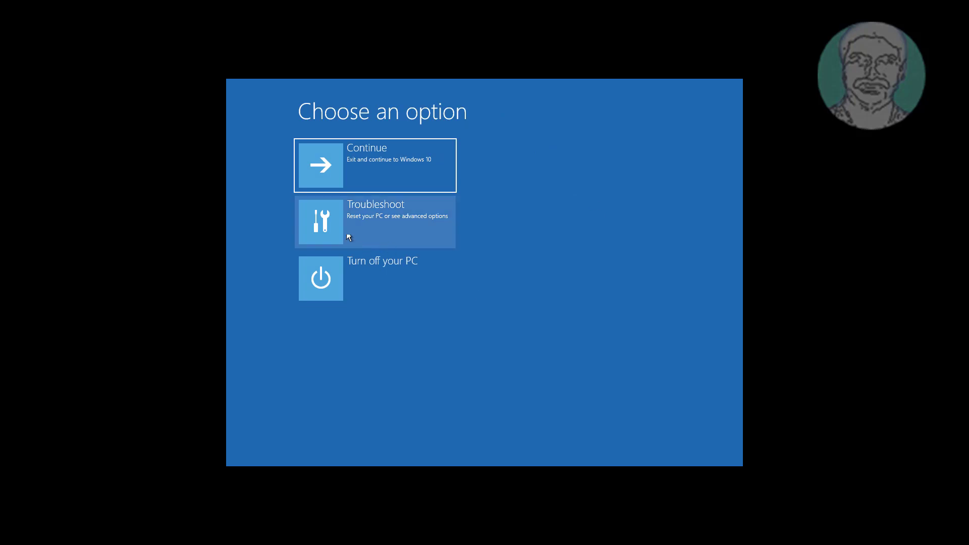
Step: Open Uninstall latest feature update under Uninstall Updates, then cancel it
left_click(390, 217)
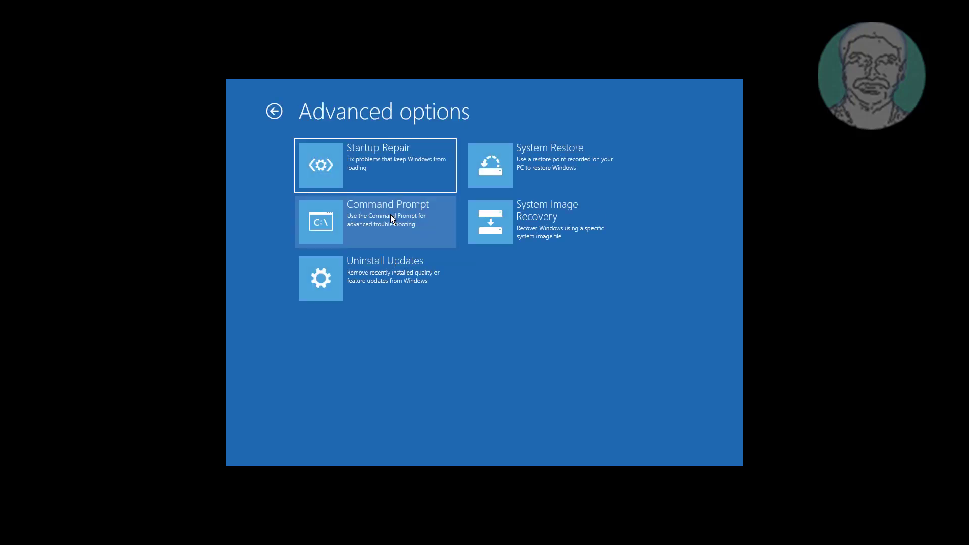
left_click(399, 275)
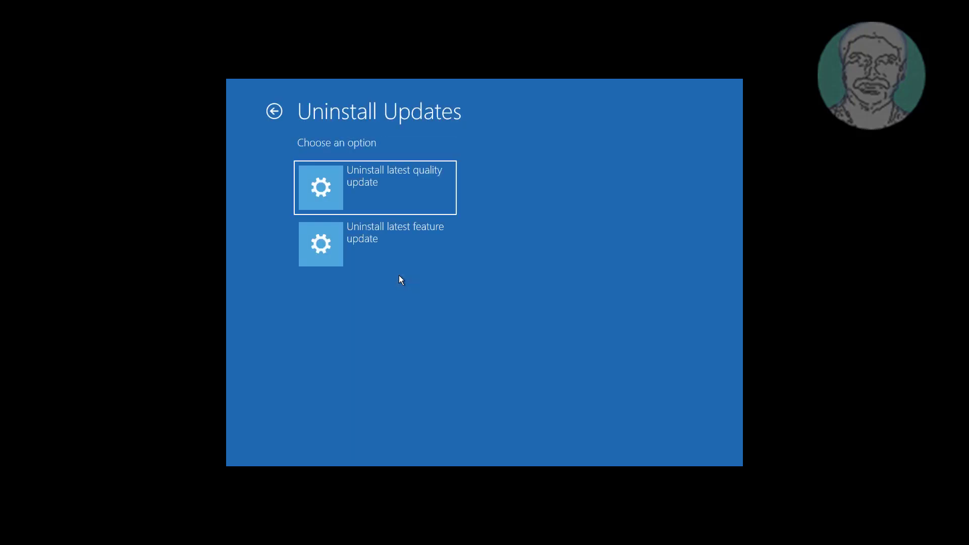
left_click(406, 241)
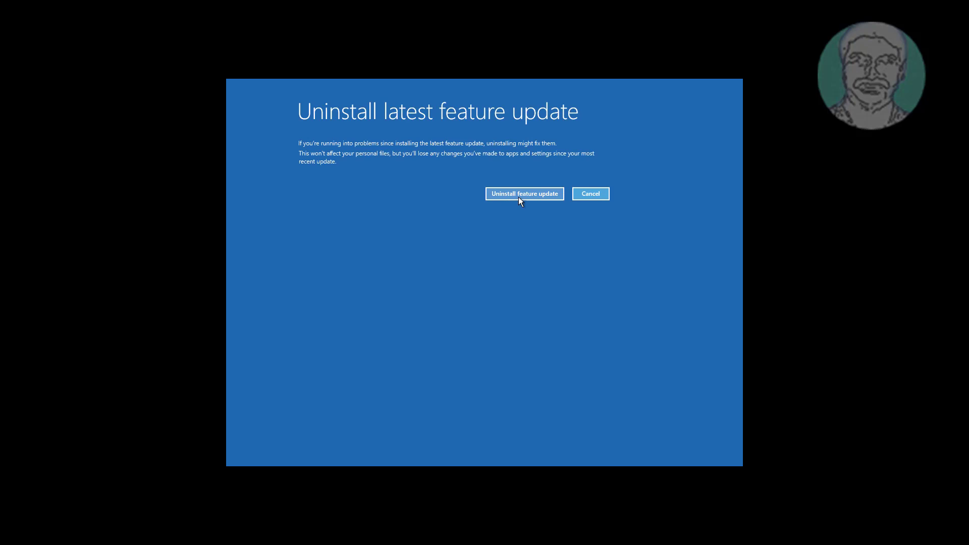
left_click(600, 194)
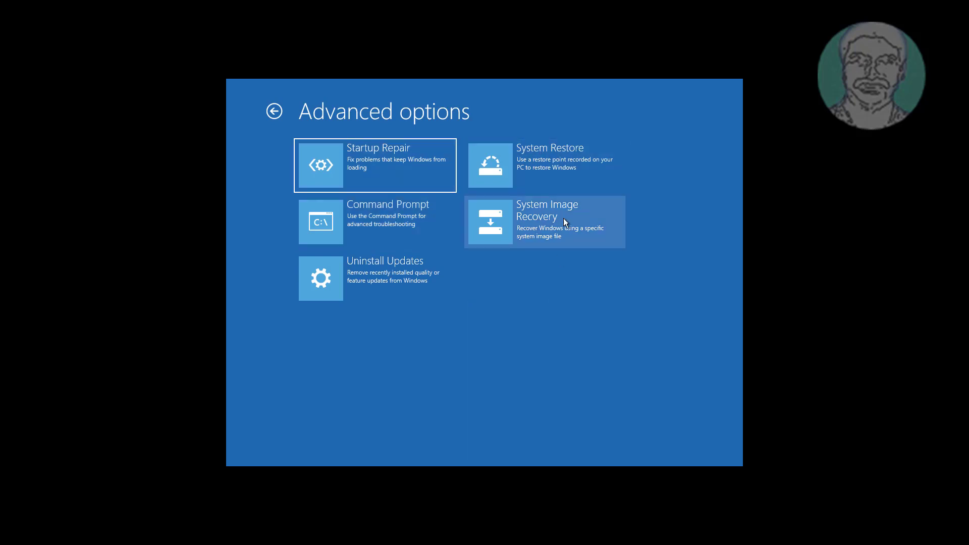
left_click(563, 173)
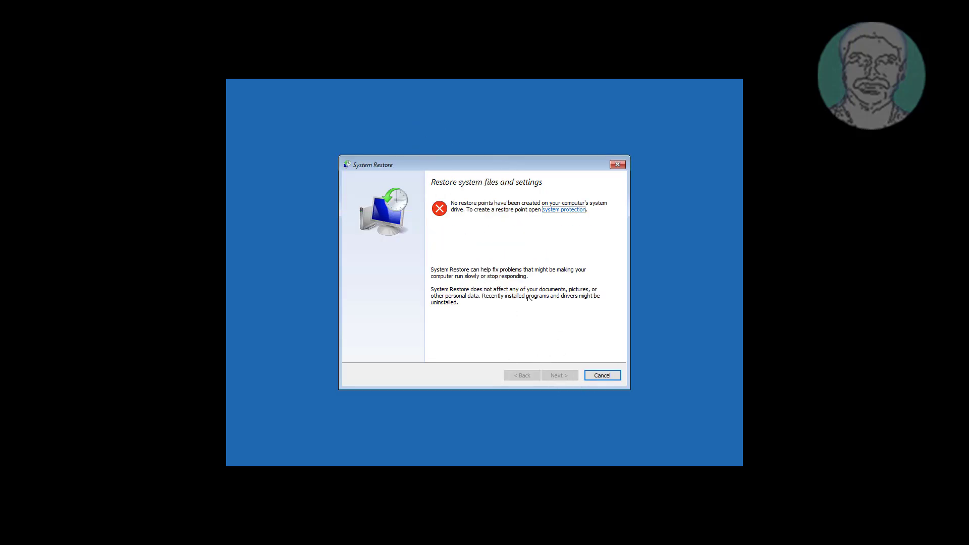
left_click(603, 376)
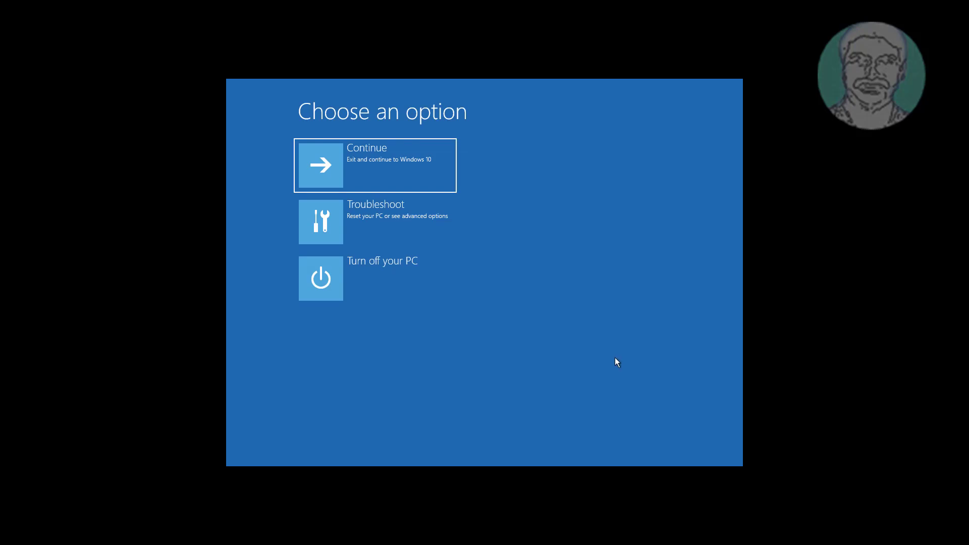
Step: On C:, create a backup folder in \windows\system32\config and copy all hive files into it
left_click(355, 207)
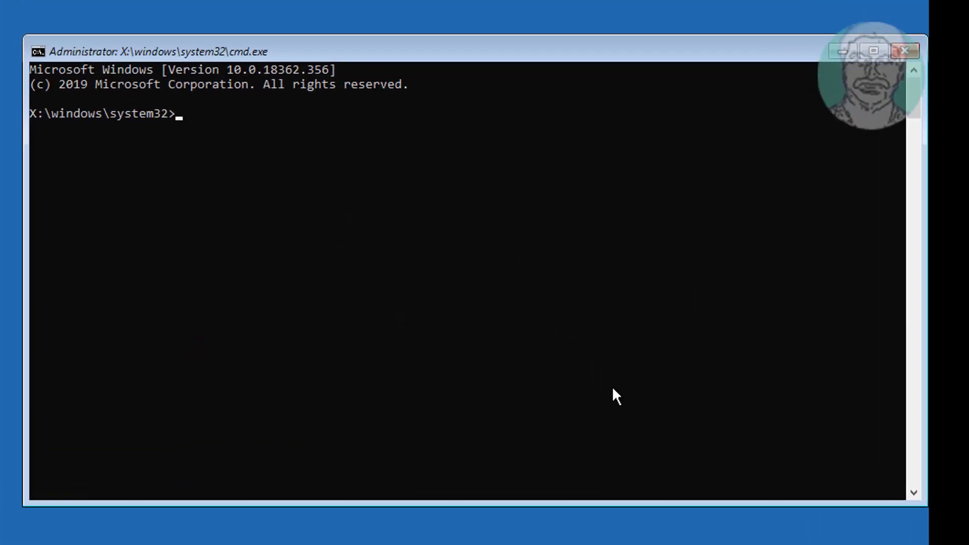
type("c")
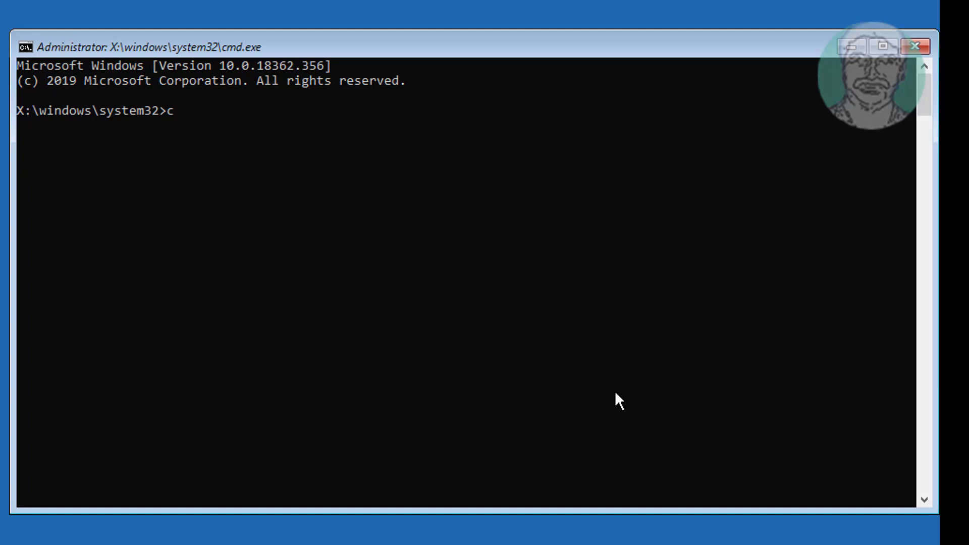
type(":")
key("Return")
type("cd ")
type("\\windows")
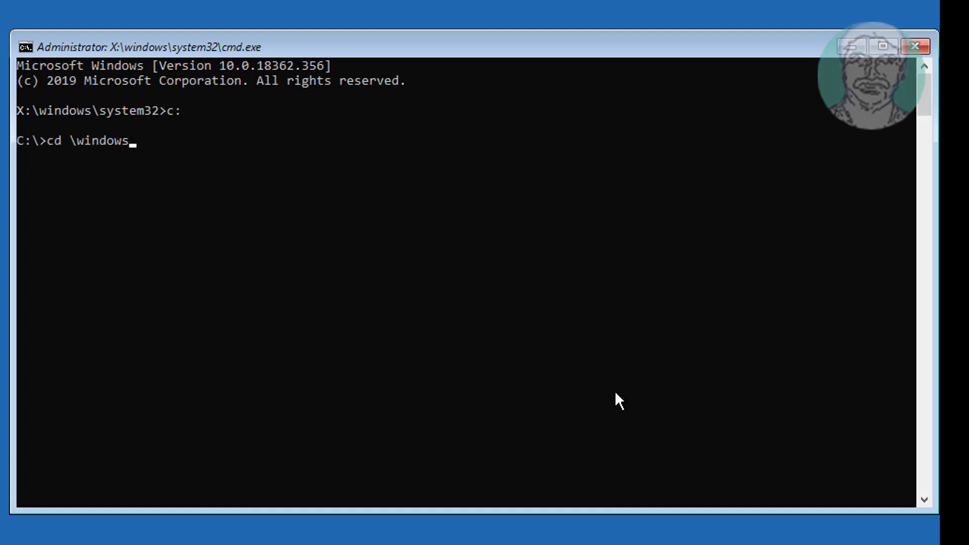
type("\\system")
type("32\\config")
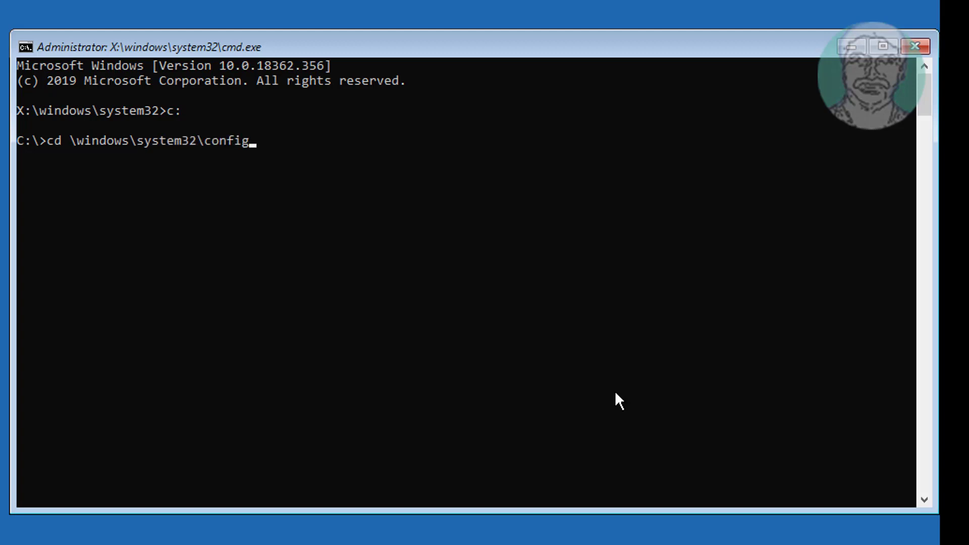
key("Return")
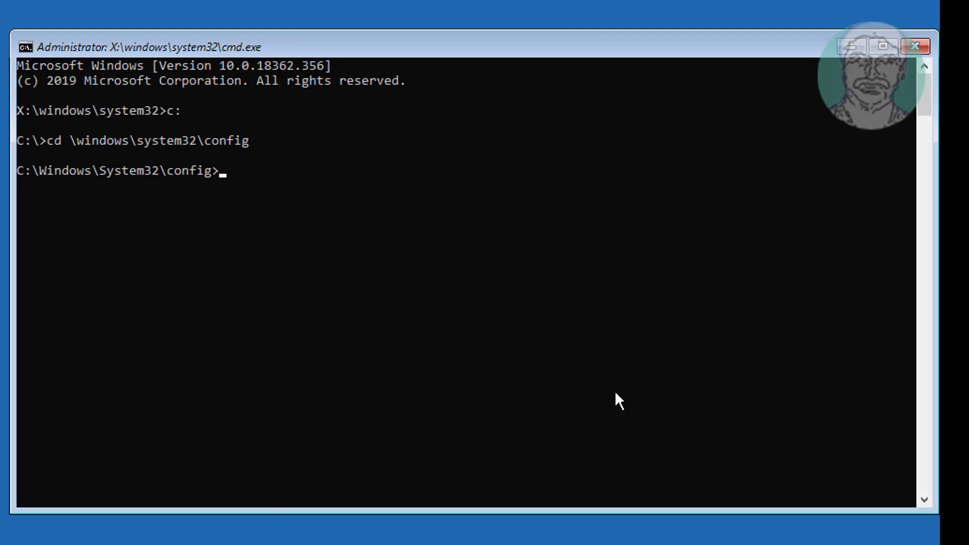
type("md back")
type("up")
key("Return")
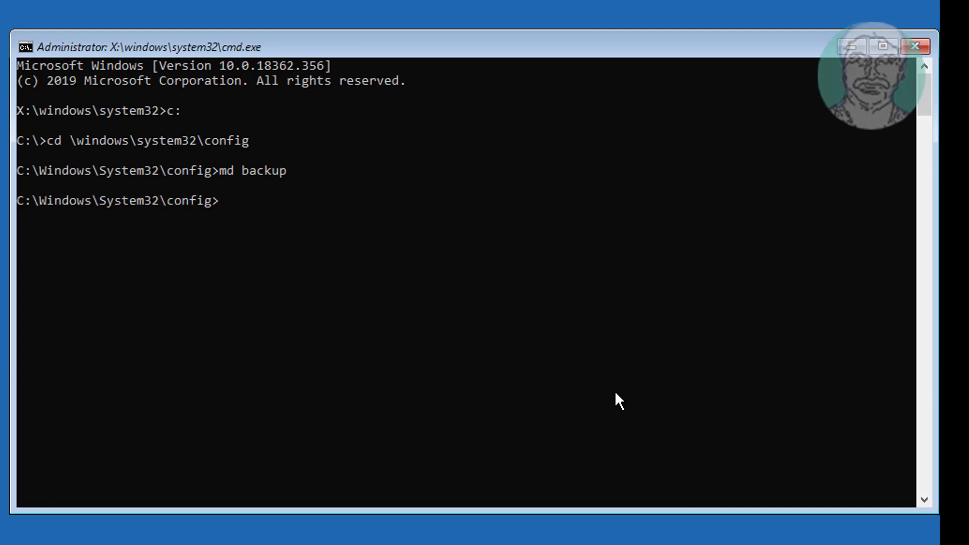
type("copy *.")
type("* backup")
key("Return")
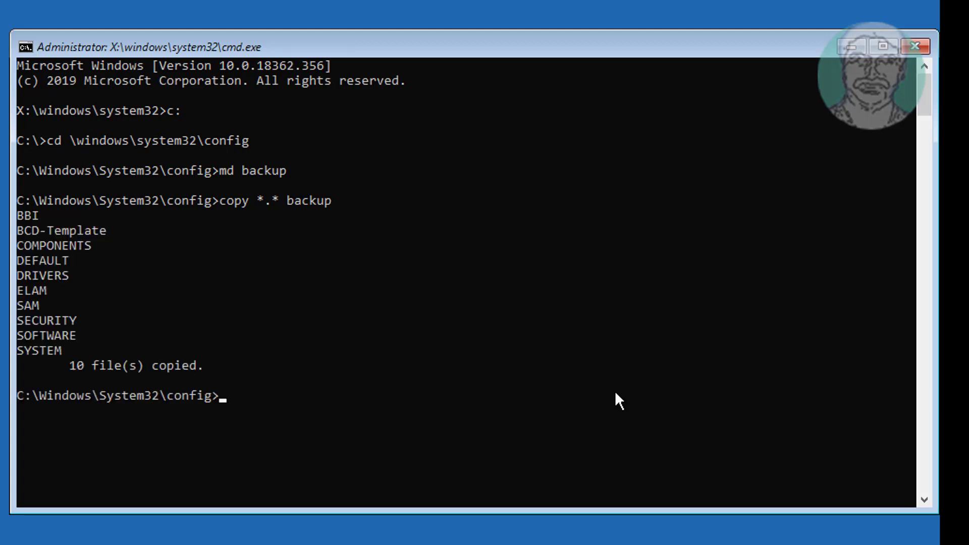
type("cd ")
type("regback")
Step: Copy the RegBack hives into the config folder, choosing A to overwrite all
key("Return")
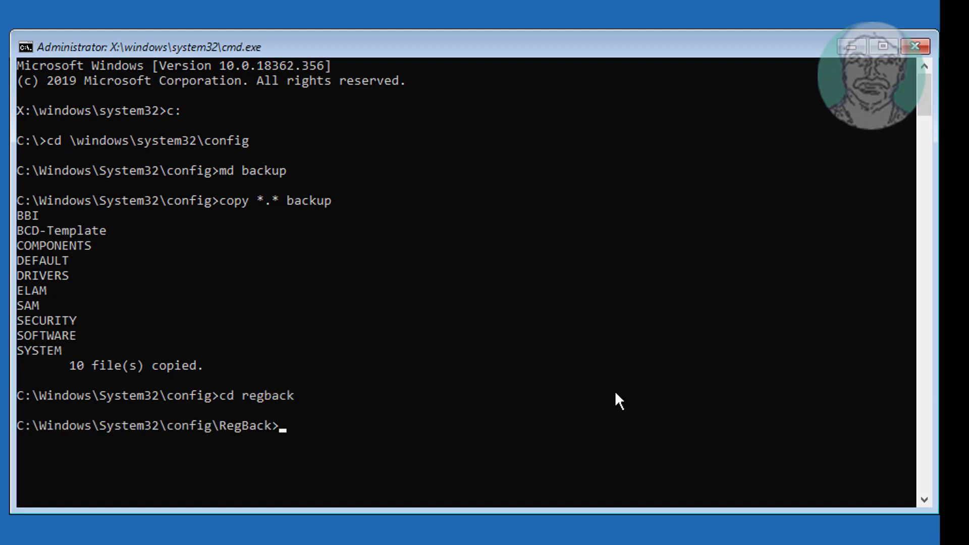
type("dir")
key("Return")
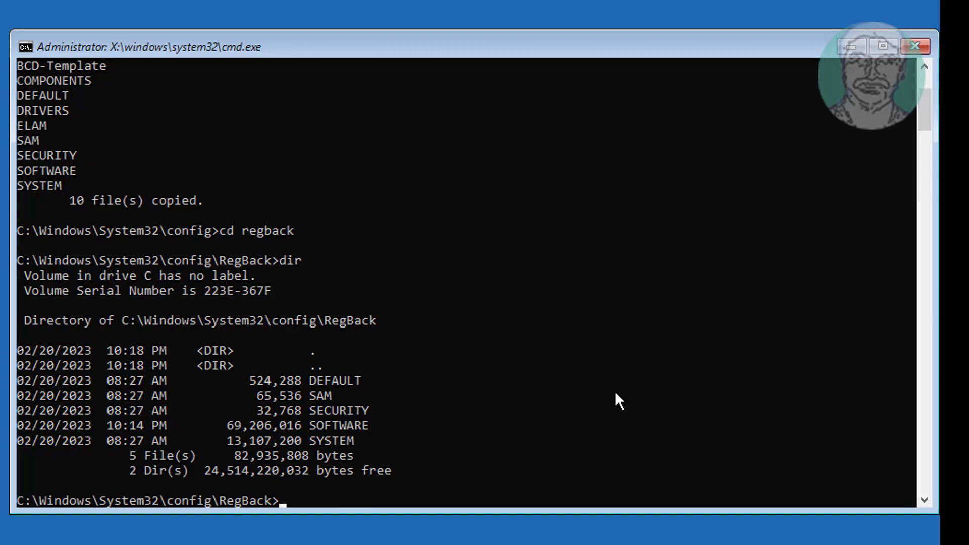
scroll(616, 393, "up", 3)
scroll(618, 391, "down", 2)
scroll(618, 394, "down", 1)
type("copy *")
type(".*")
type(" ..")
key("Return")
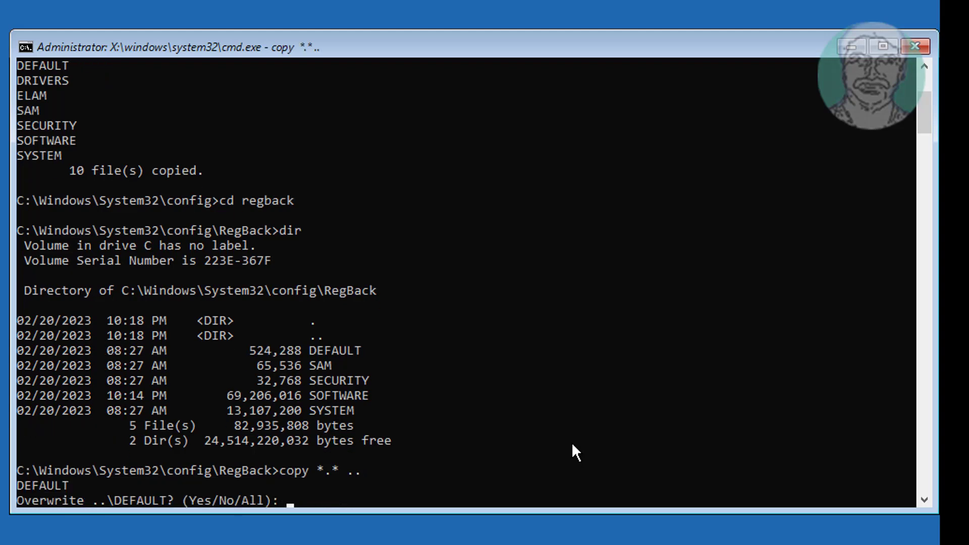
type("A")
key("Return")
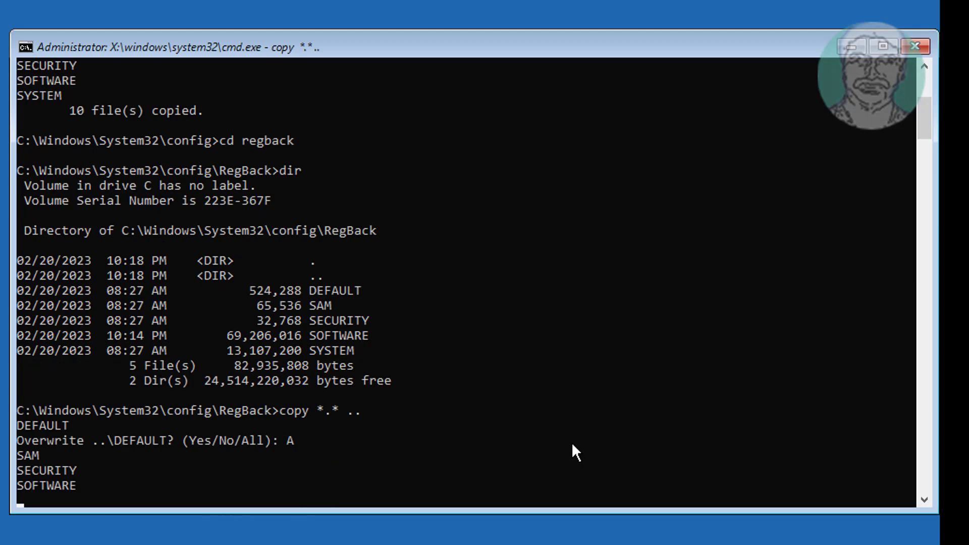
type("dir")
Step: List the RegBack and config folder contents to verify the copy
key("Return")
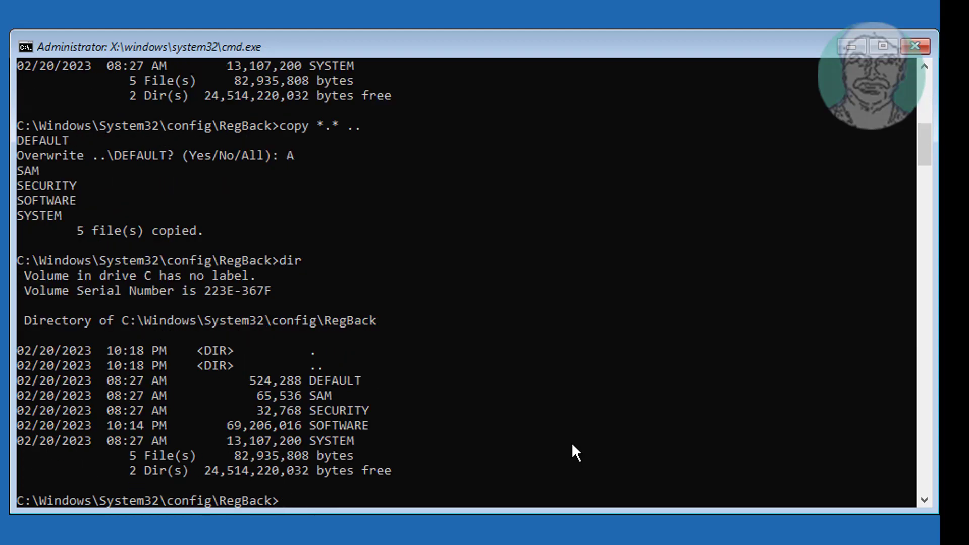
type("cd")
type(" ..")
key("Return")
type("dir")
key("Return")
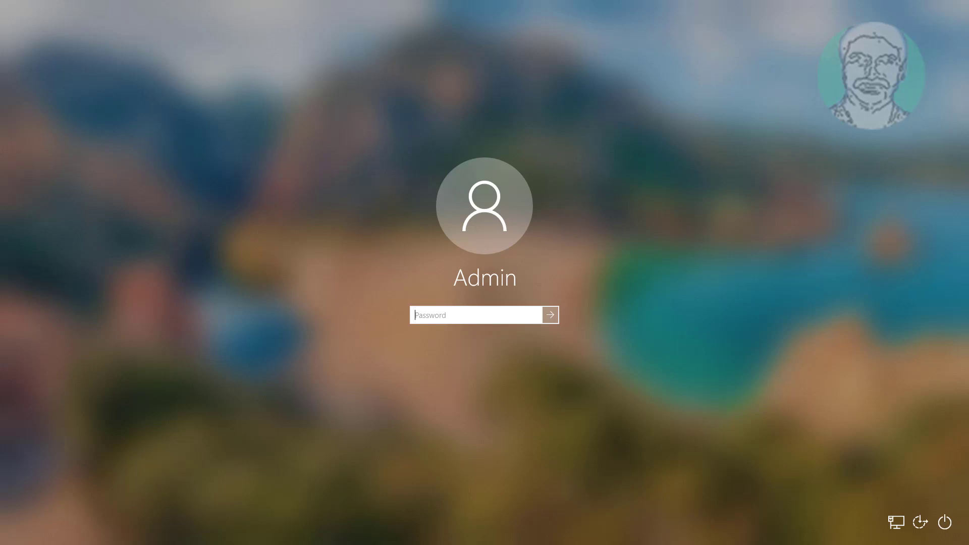
type("********")
Step: Enter the Admin account password to sign in
key("Return")
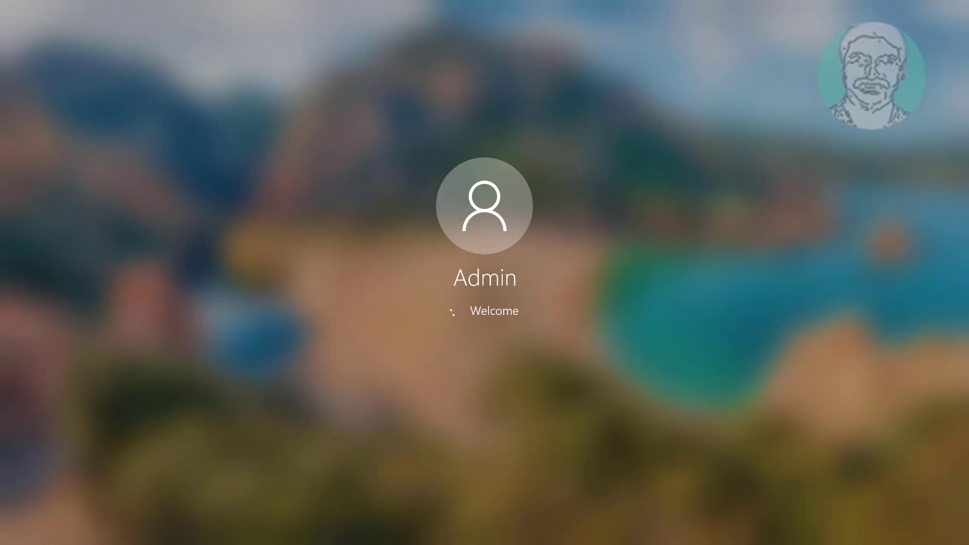